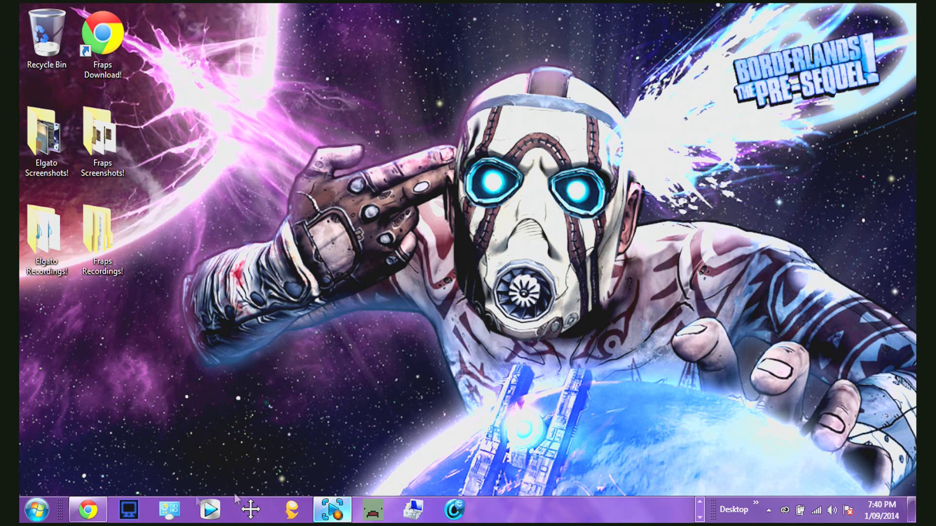
# Download the fraps_3.5.99_build_15618.exe installer from the MediaFire page in Chrome and open it.
pyautogui.click(87, 508)
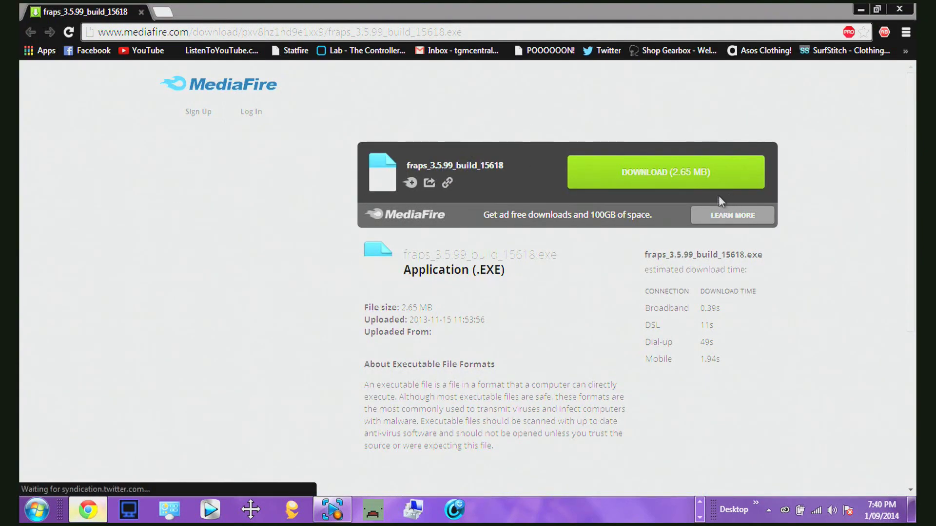
pyautogui.click(688, 183)
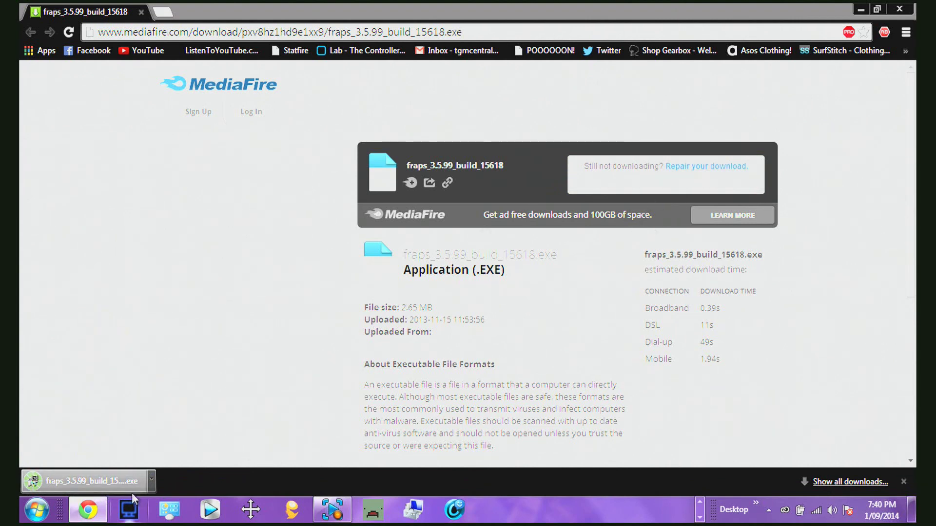
pyautogui.click(110, 482)
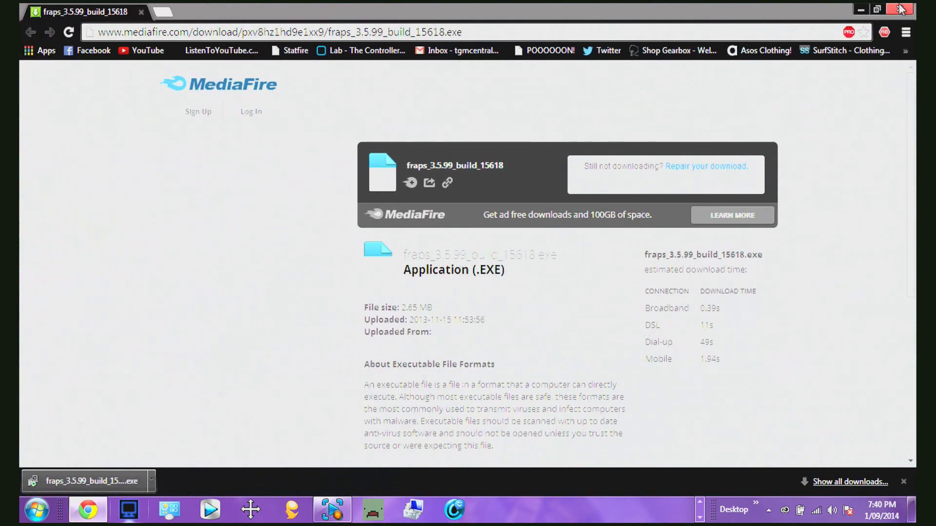
# Launch the downloaded Fraps installer from the desktop and allow it past the security warning.
pyautogui.click(900, 9)
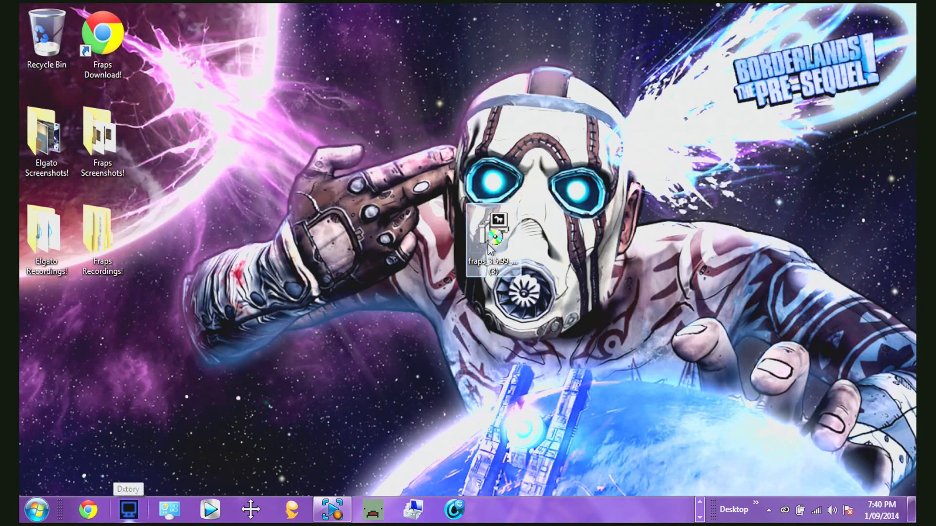
pyautogui.doubleClick(490, 249)
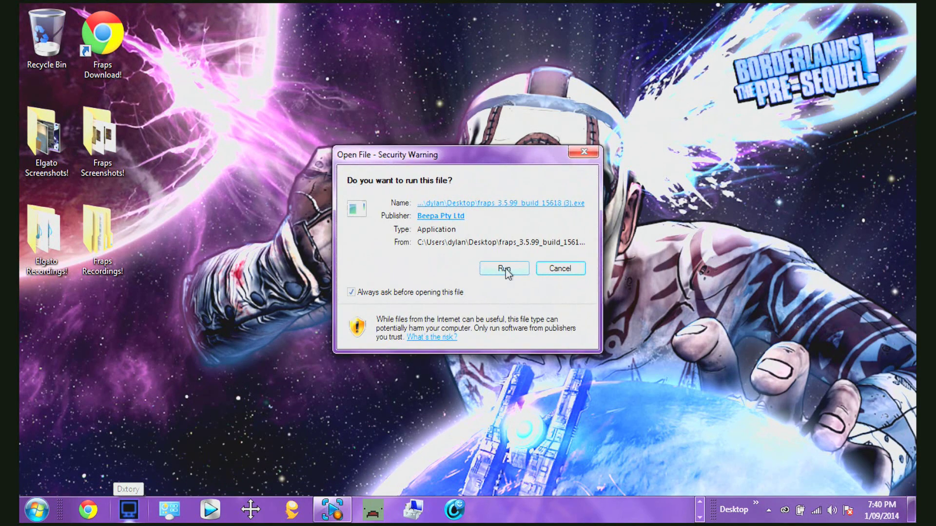
pyautogui.click(506, 270)
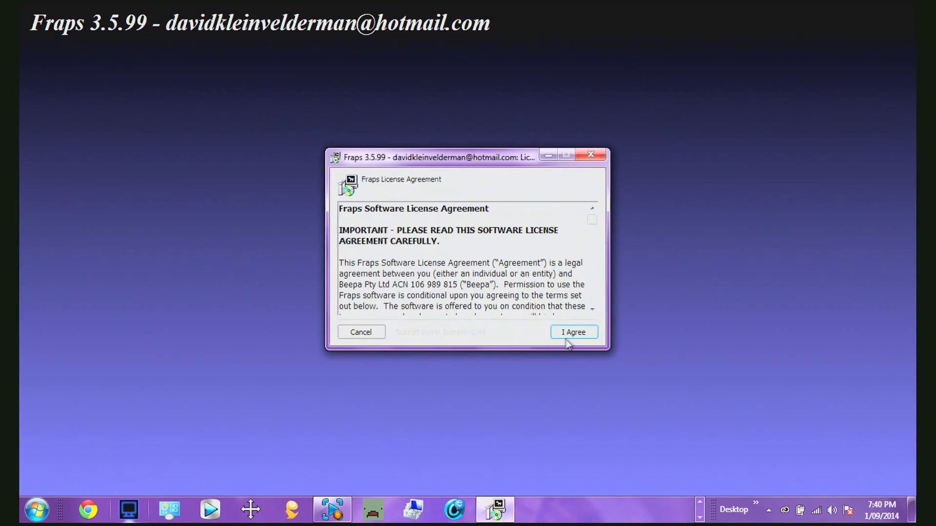
# Accept the license and install Fraps to the default C:\Fraps folder.
pyautogui.click(568, 333)
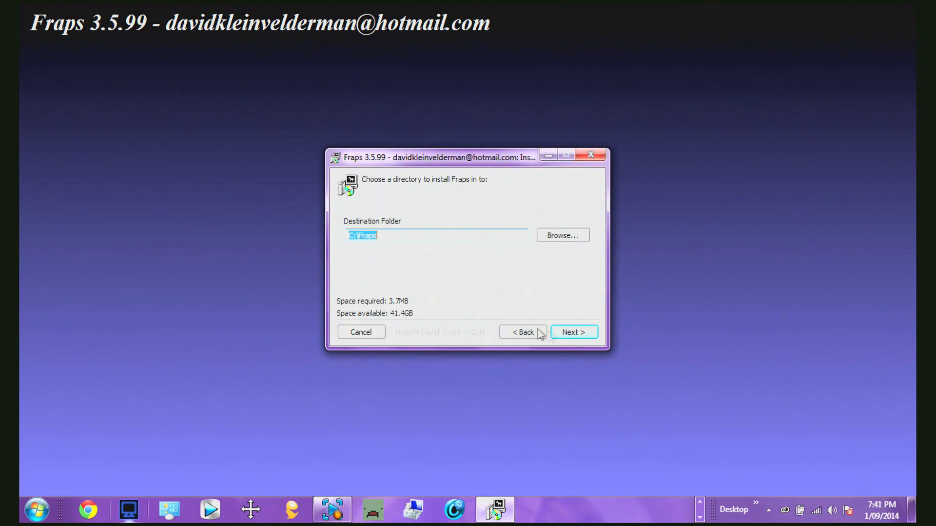
pyautogui.click(566, 336)
pyautogui.click(560, 334)
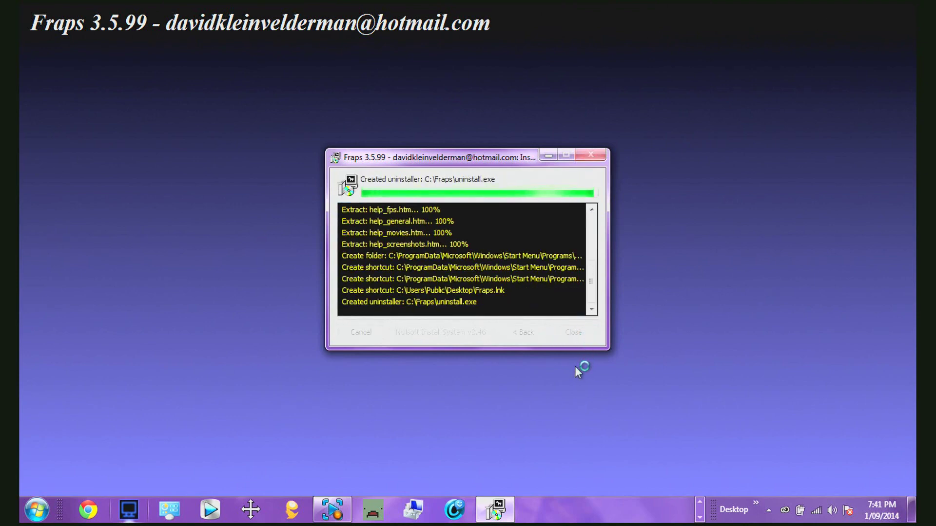
# Close the installer, start Fraps, and permanently delete the installer and Fraps shortcut via Recycle Bin.
pyautogui.click(572, 334)
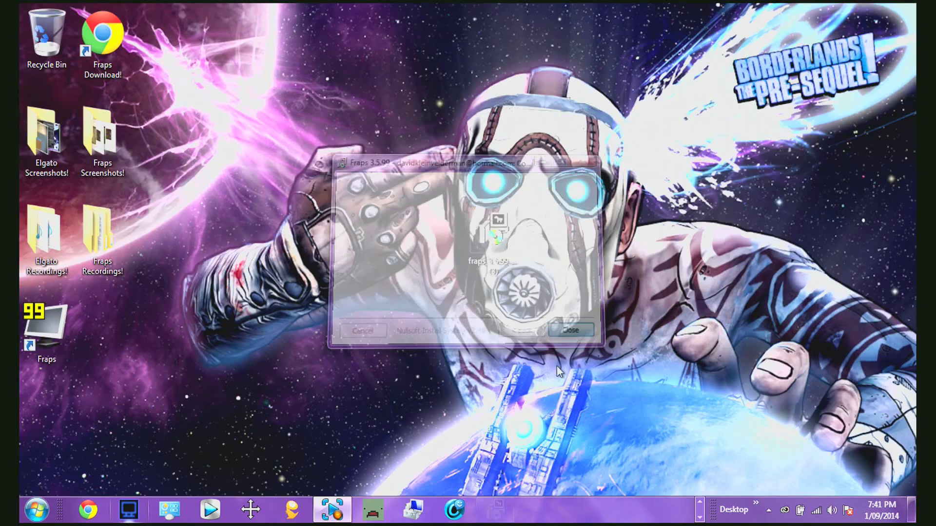
pyautogui.doubleClick(64, 345)
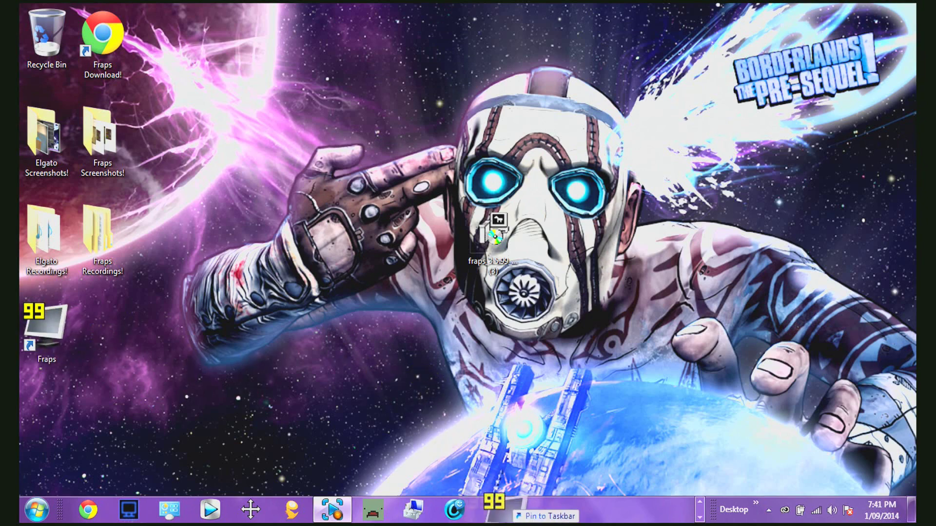
pyautogui.moveTo(496, 241); pyautogui.dragTo(47, 36)
pyautogui.moveTo(50, 318); pyautogui.dragTo(39, 35)
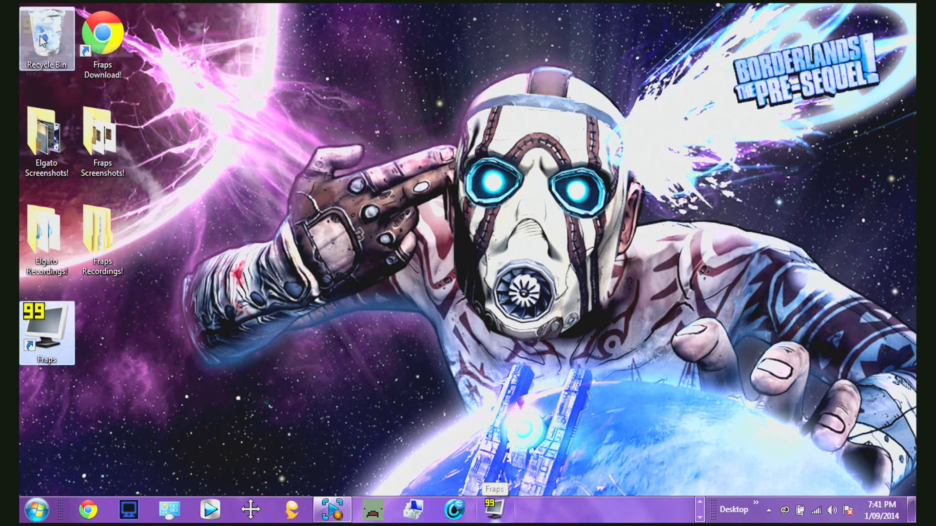
pyautogui.rightClick(39, 35)
pyautogui.click(103, 60)
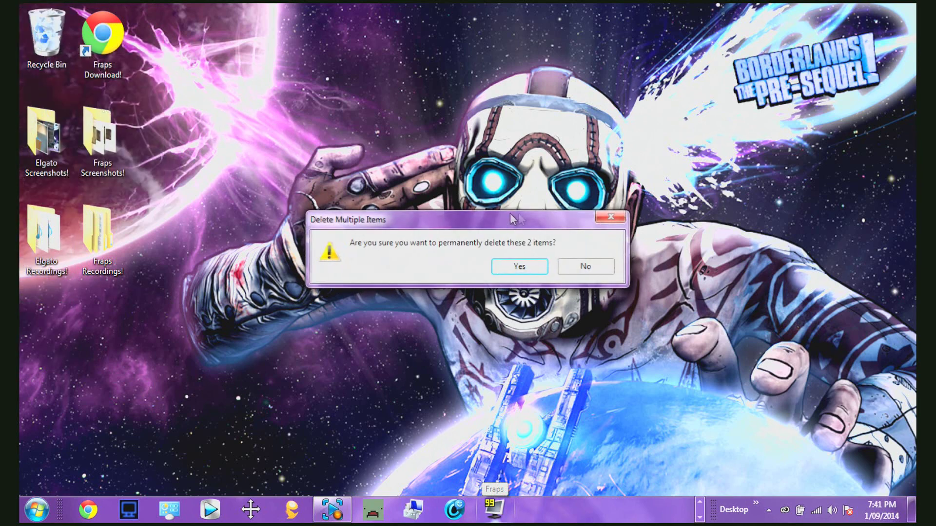
pyautogui.click(520, 266)
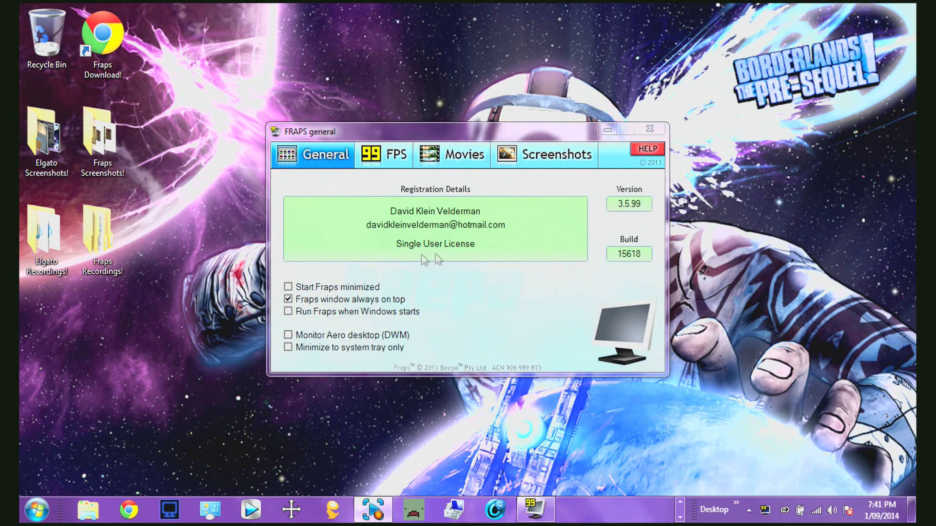
# Look through the FPS, Screenshots and Movies settings pages, ending back on General.
pyautogui.click(388, 156)
pyautogui.click(541, 156)
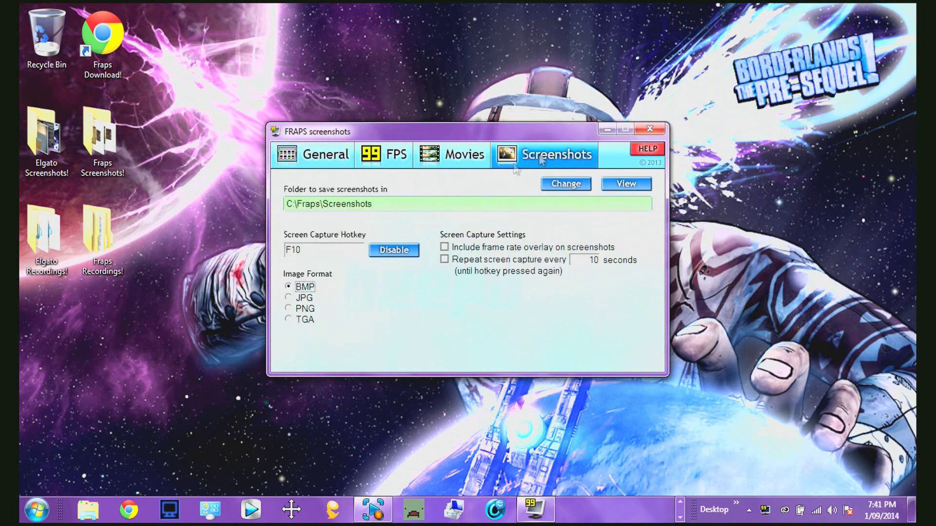
pyautogui.click(463, 156)
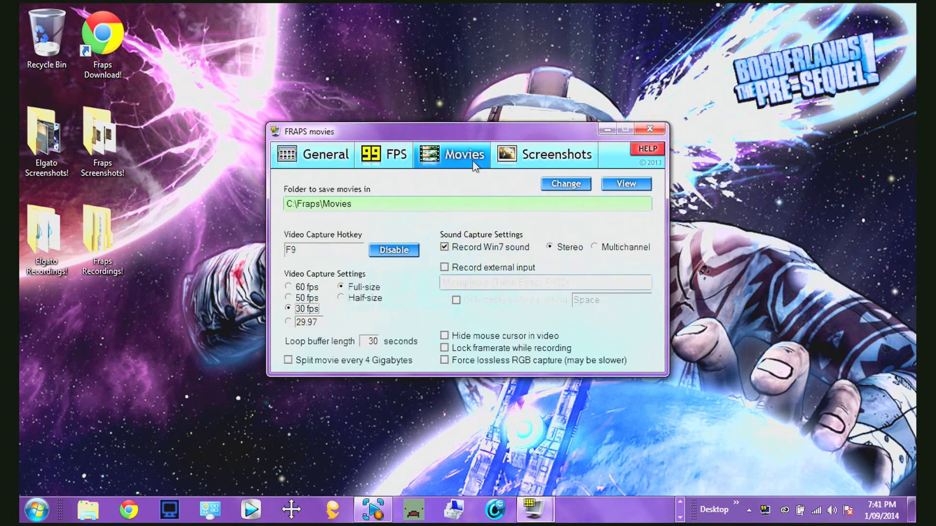
pyautogui.click(385, 156)
pyautogui.click(327, 156)
pyautogui.click(385, 155)
pyautogui.click(546, 155)
pyautogui.click(327, 155)
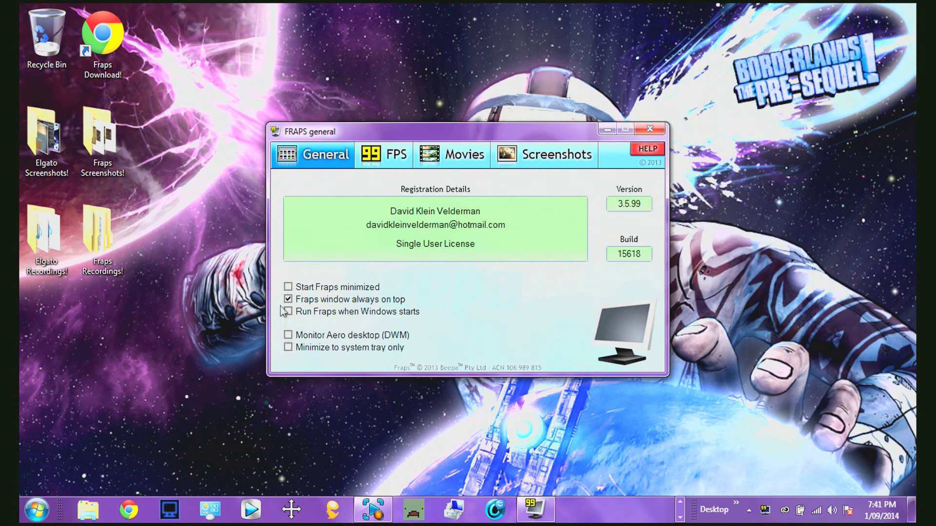
# Toggle Monitor Aero desktop (DWM) on and off, leaving it off.
pyautogui.click(288, 340)
pyautogui.click(288, 339)
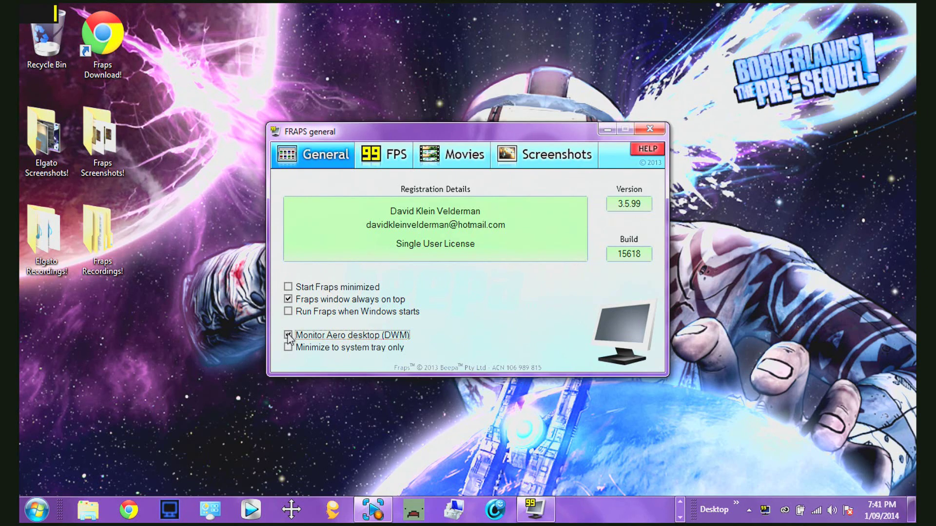
pyautogui.click(288, 339)
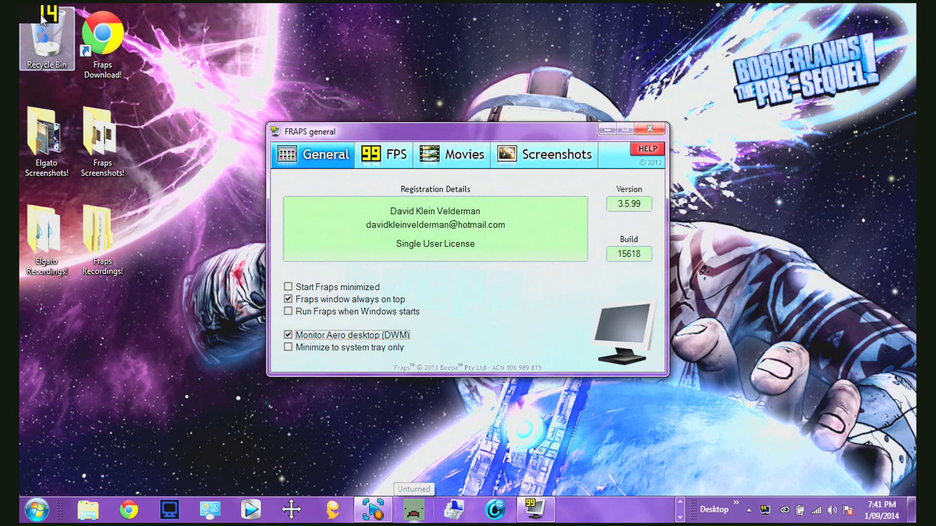
pyautogui.click(289, 336)
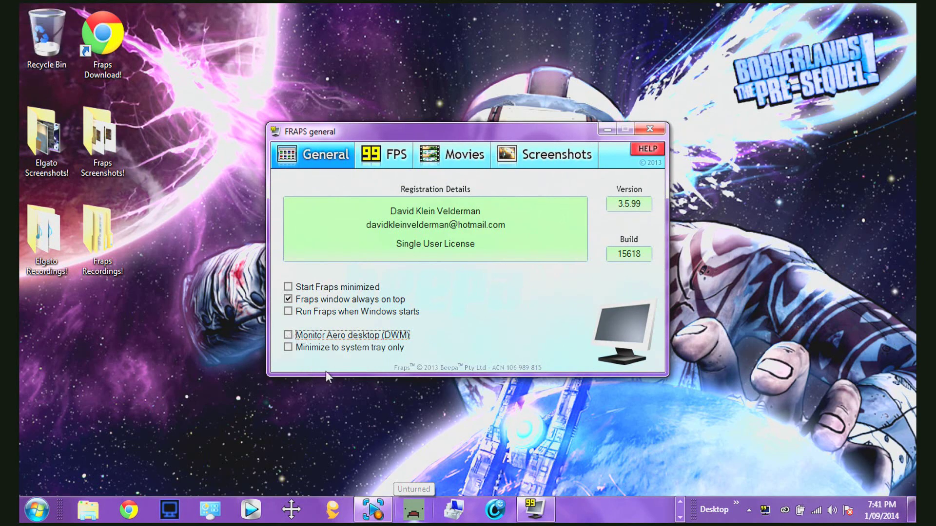
# Check the FPS page, then turn on Monitor Aero desktop (DWM) on the General page.
pyautogui.click(384, 157)
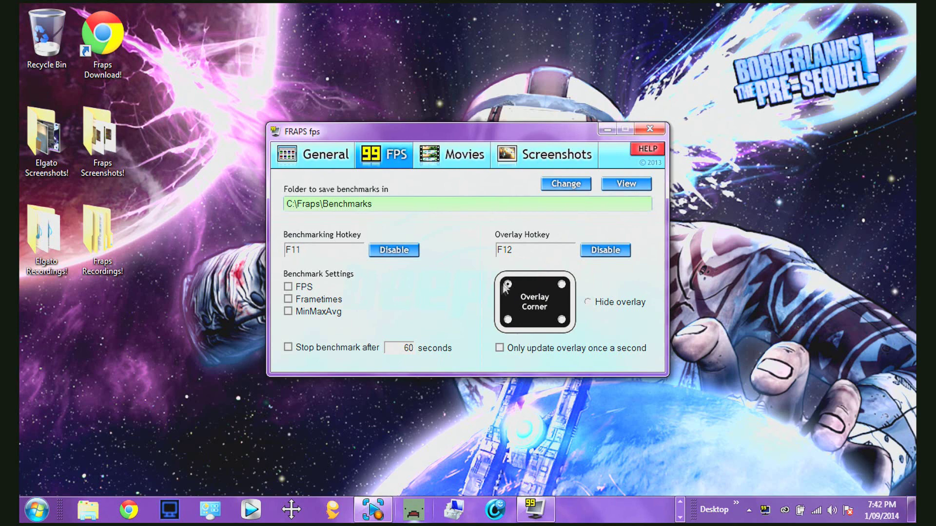
pyautogui.click(313, 164)
pyautogui.click(288, 335)
# Try each overlay corner position, settle on Hide overlay, and select the F12 overlay hotkey.
pyautogui.click(385, 156)
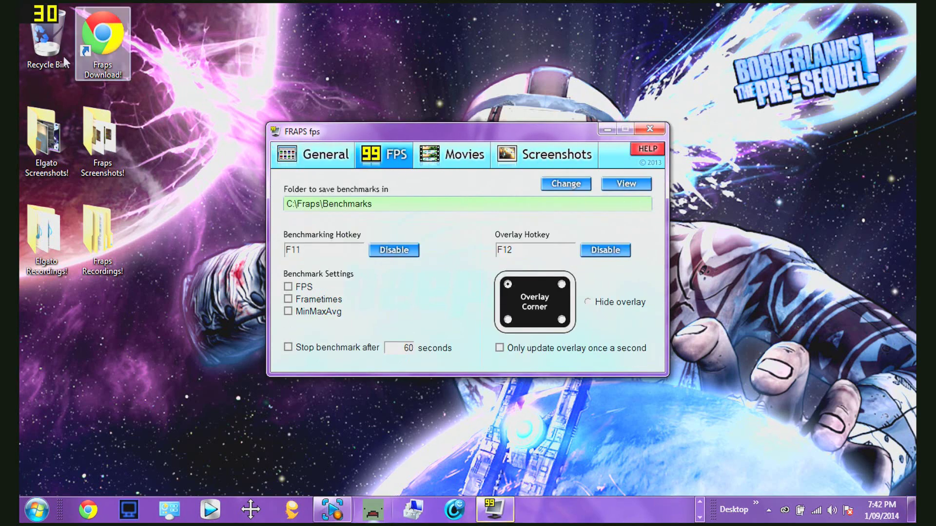
pyautogui.click(561, 284)
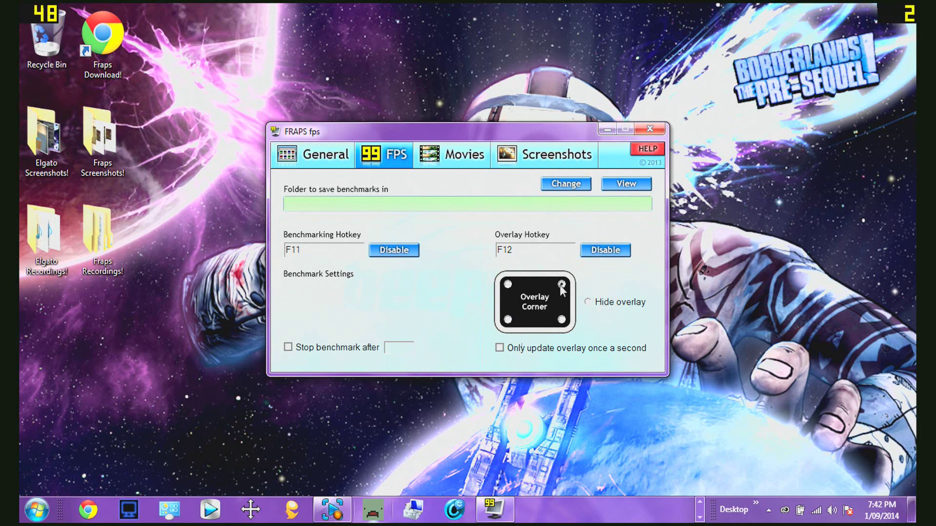
pyautogui.click(562, 319)
pyautogui.click(507, 320)
pyautogui.click(508, 285)
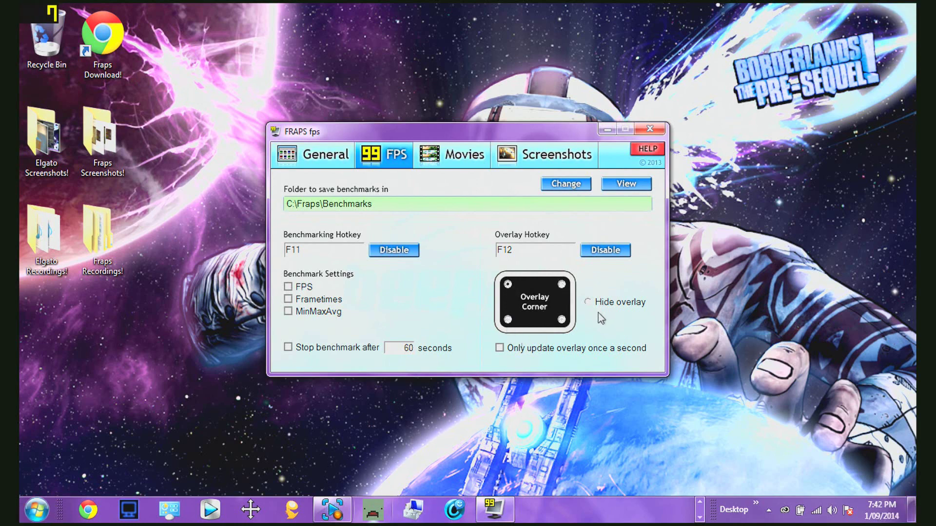
pyautogui.click(588, 303)
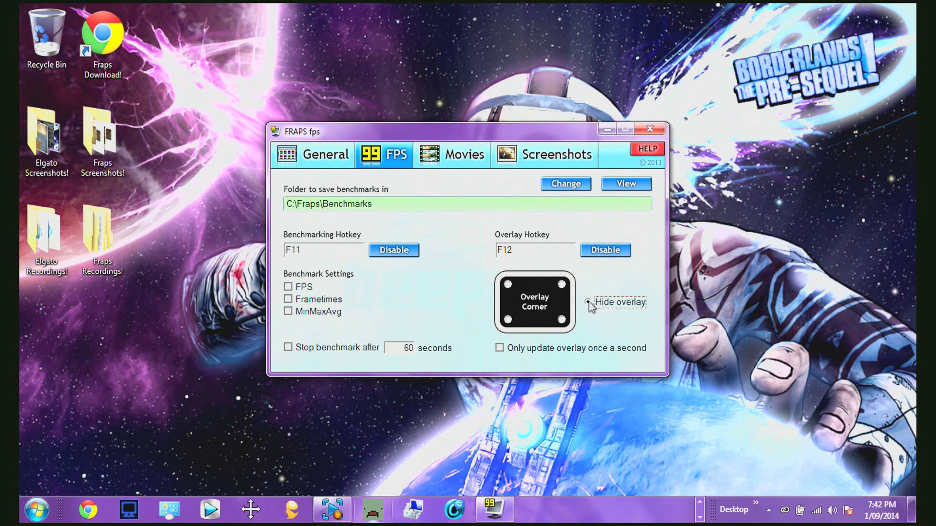
pyautogui.click(507, 284)
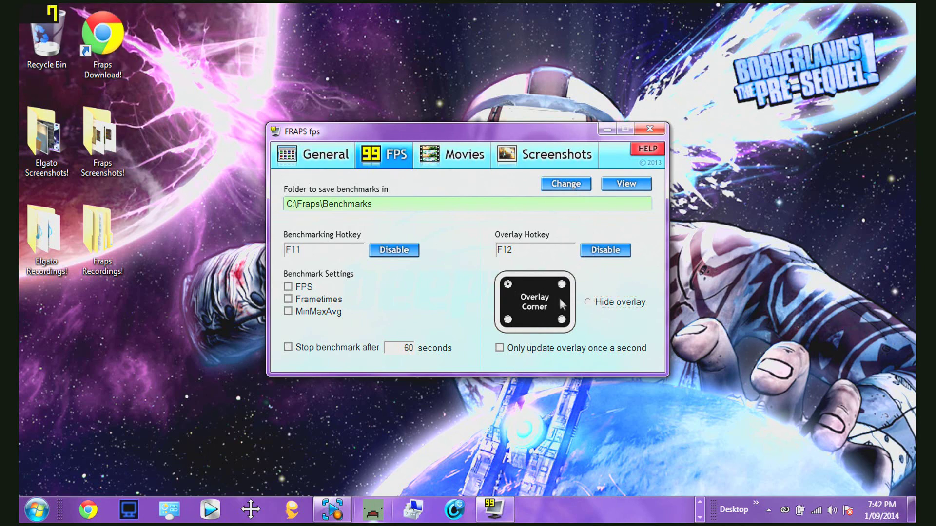
pyautogui.click(588, 303)
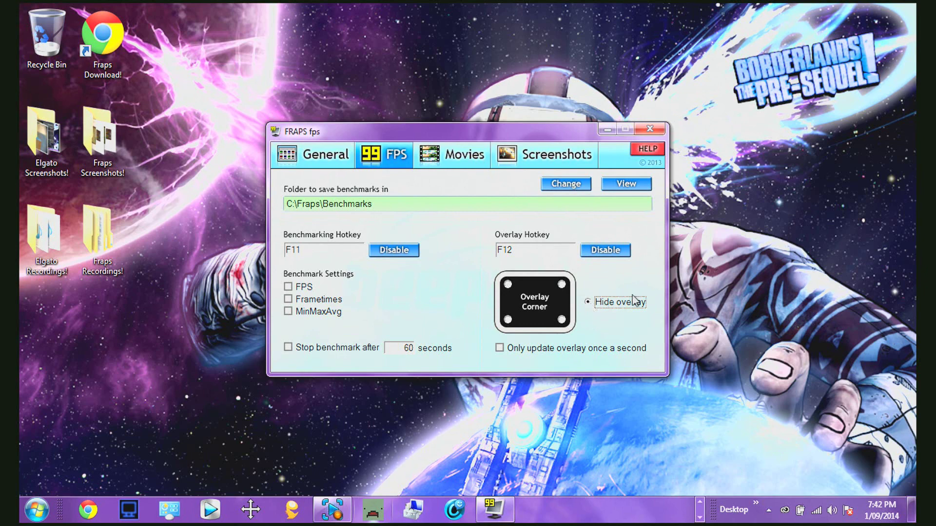
pyautogui.click(522, 250)
# Save movies to the desktop's Fraps Recordings! folder and change the video capture hotkey to F5.
pyautogui.click(455, 157)
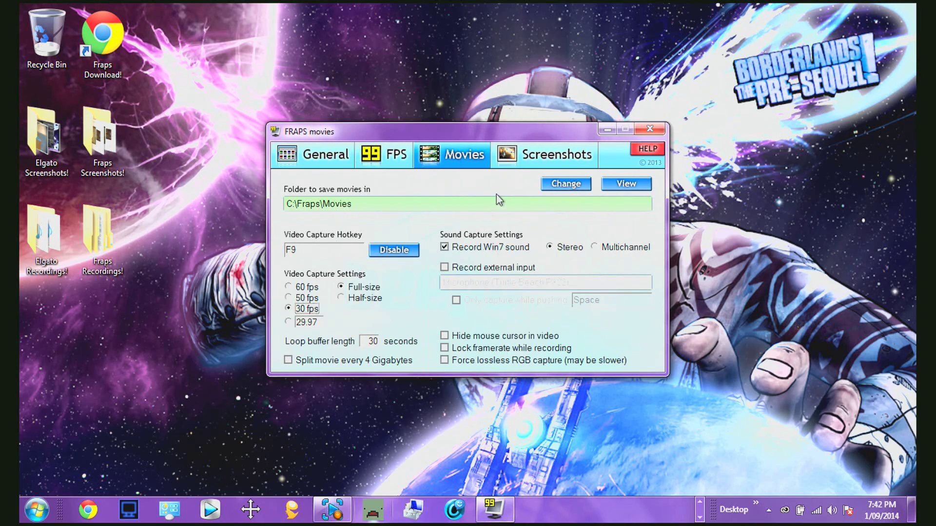
pyautogui.click(556, 185)
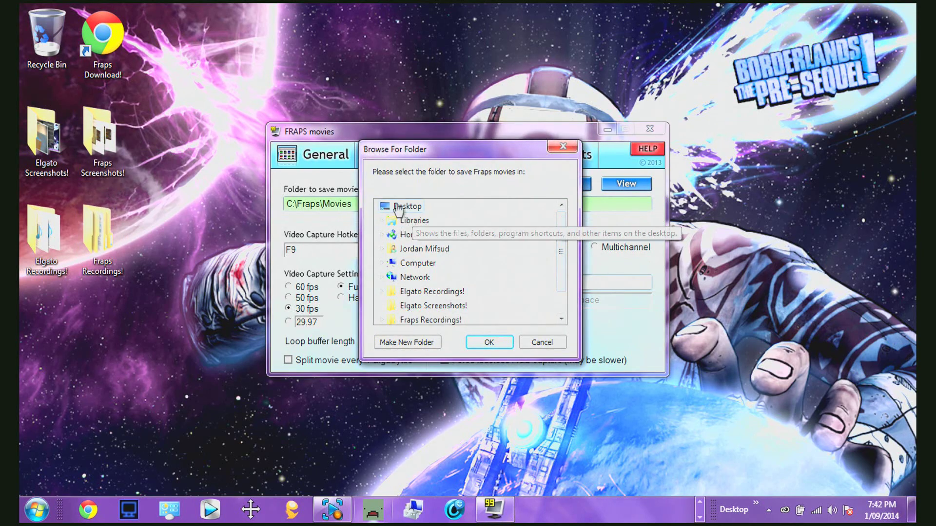
pyautogui.scroll(-1, 562, 241)
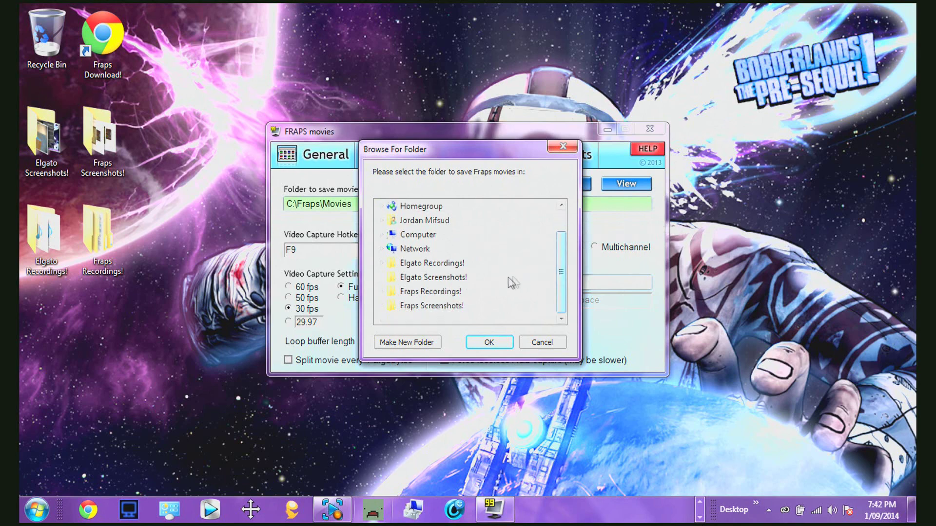
pyautogui.click(449, 292)
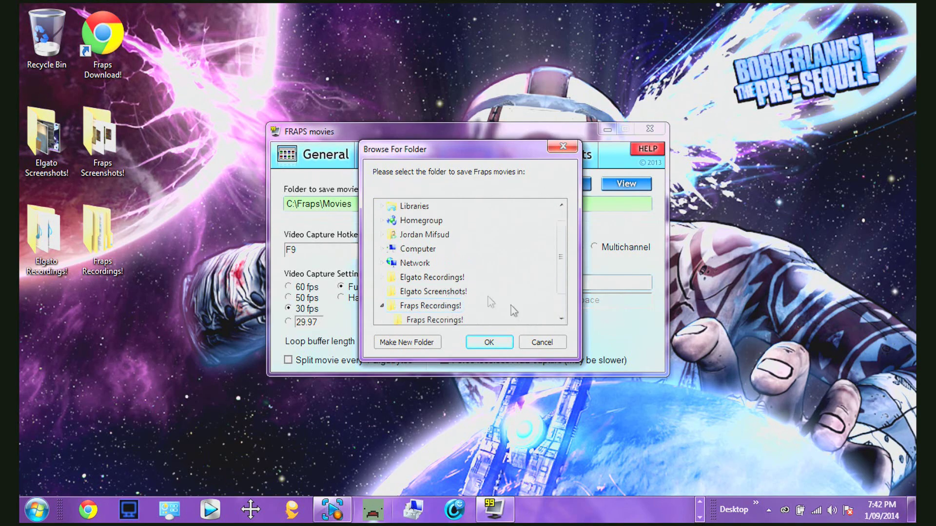
pyautogui.click(485, 343)
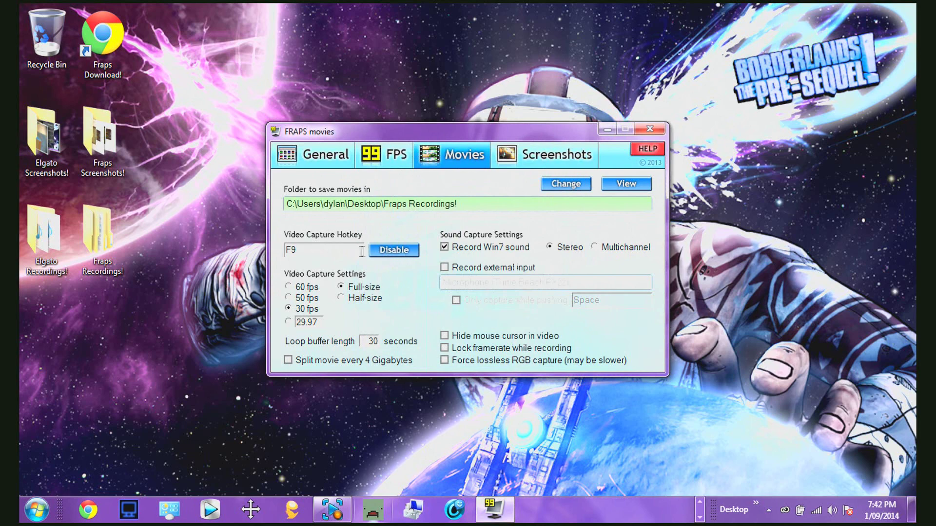
pyautogui.click(292, 249)
# Glance at the FPS and Screenshots pages, then return to the Movies settings.
pyautogui.click(393, 156)
pyautogui.click(549, 155)
pyautogui.click(451, 155)
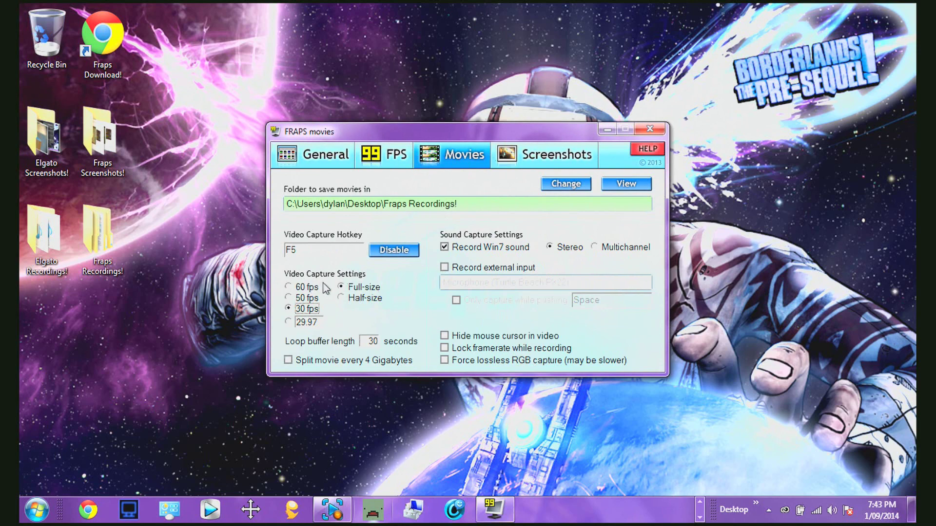
# Try 60 fps, clear the custom 29.97 frame-rate value, and keep recording at 30 fps.
pyautogui.click(292, 288)
pyautogui.click(312, 322)
pyautogui.press('BackSpace')
pyautogui.click(288, 309)
pyautogui.click(286, 362)
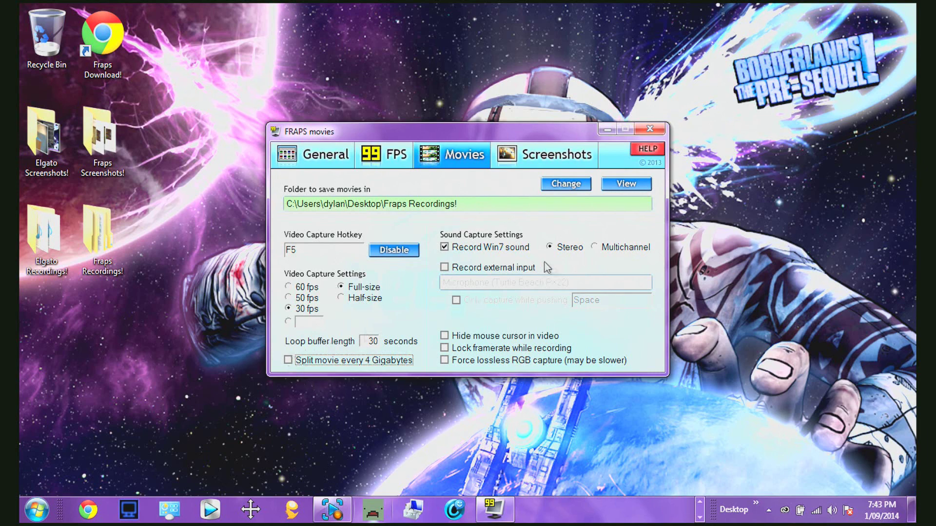
# Keep Win7 sound on and also record external input from the Turtle Beach PX22 microphone.
pyautogui.click(445, 248)
pyautogui.click(444, 249)
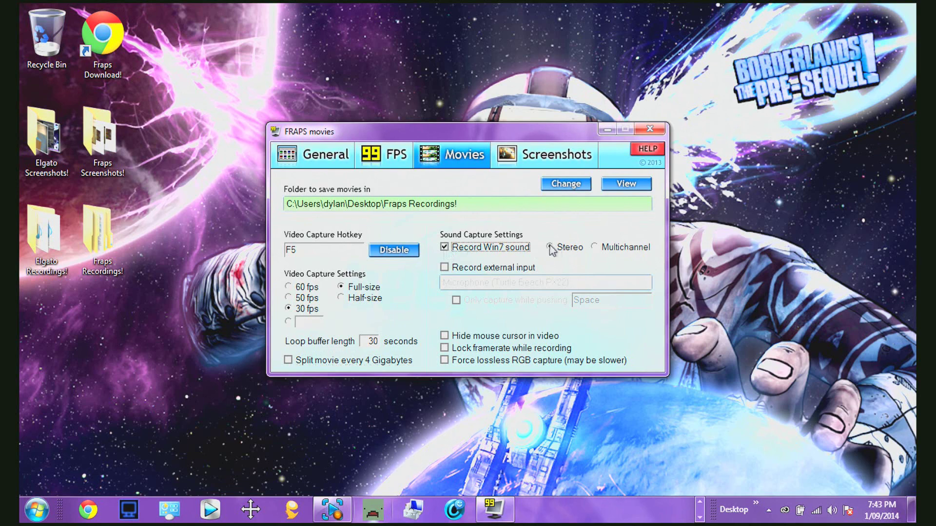
pyautogui.click(444, 267)
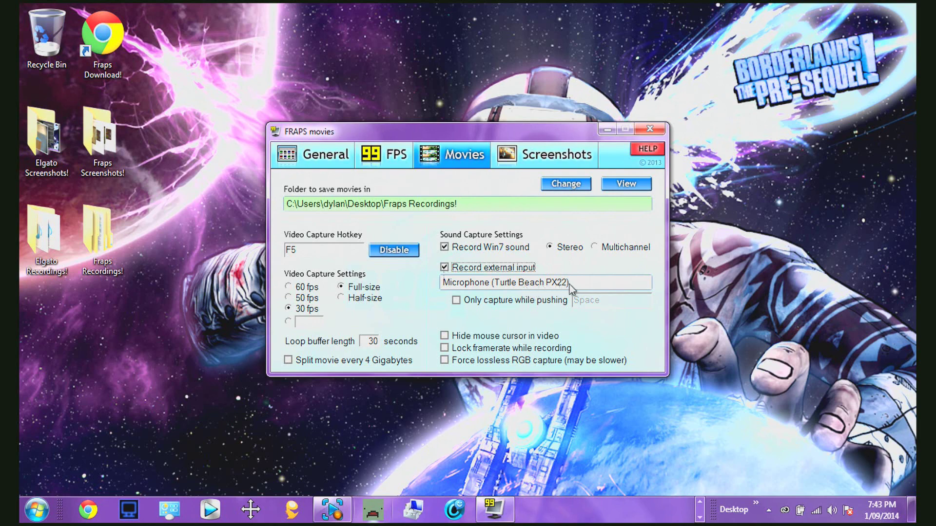
# Toggle Only capture while pushing (Space key) on and off, leaving push-to-talk disabled.
pyautogui.click(457, 301)
pyautogui.click(609, 299)
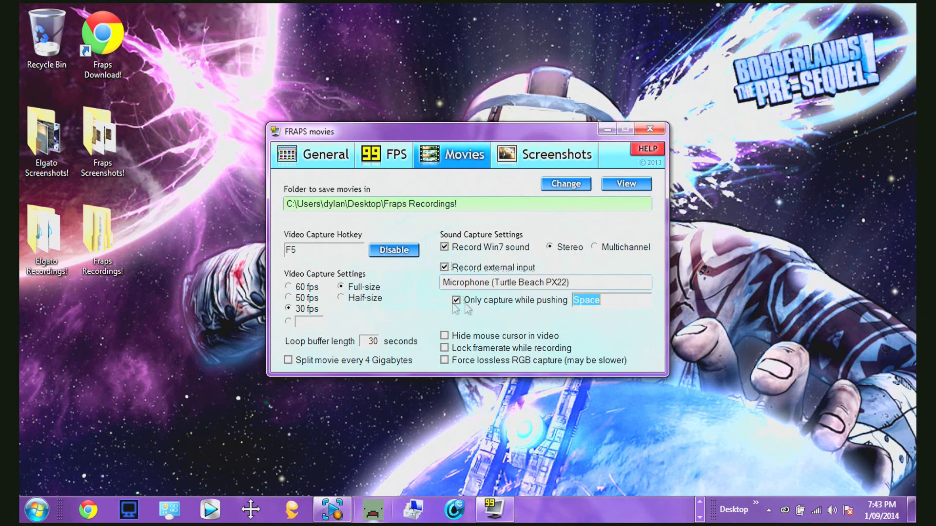
pyautogui.click(456, 300)
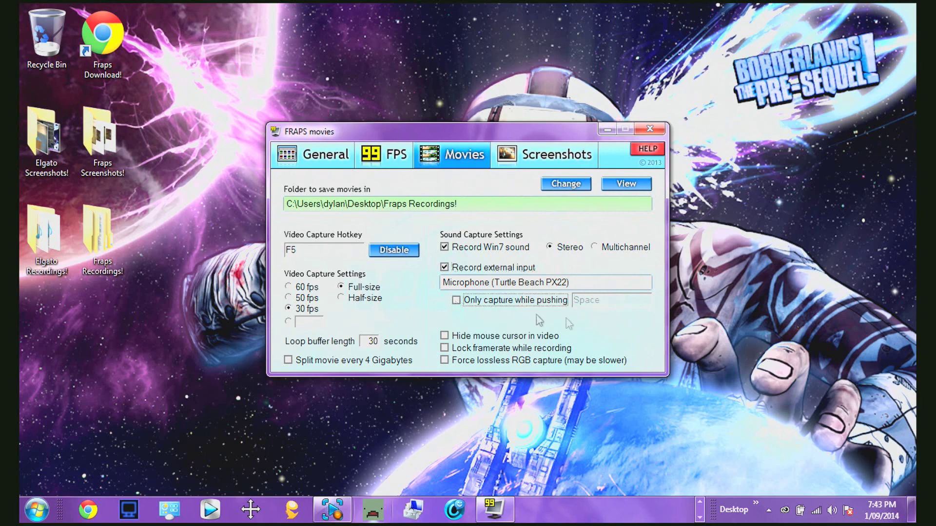
pyautogui.click(457, 301)
pyautogui.click(457, 301)
# Set screenshots to JPG format, keeping F10 as the screenshot capture hotkey.
pyautogui.click(515, 166)
pyautogui.click(343, 244)
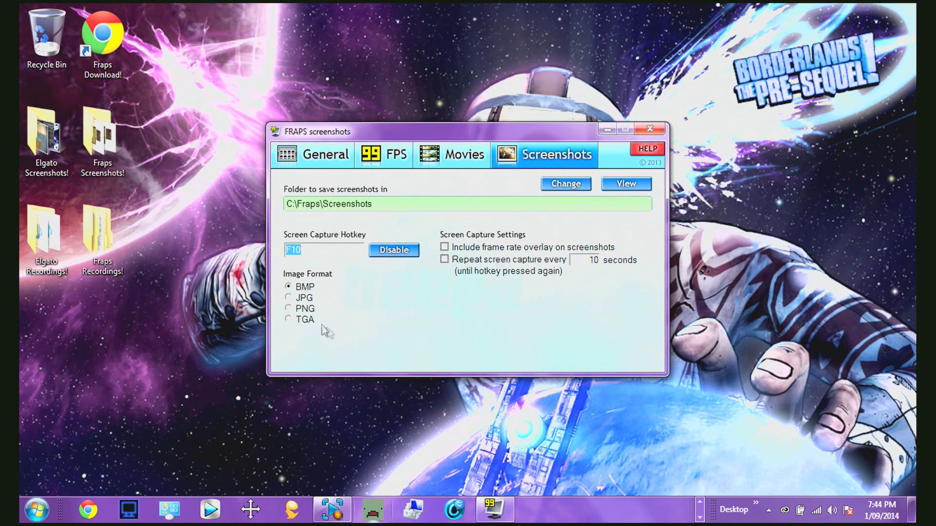
pyautogui.click(288, 297)
# Change the screenshot save folder to the desktop's Fraps Screenshots! folder.
pyautogui.click(577, 186)
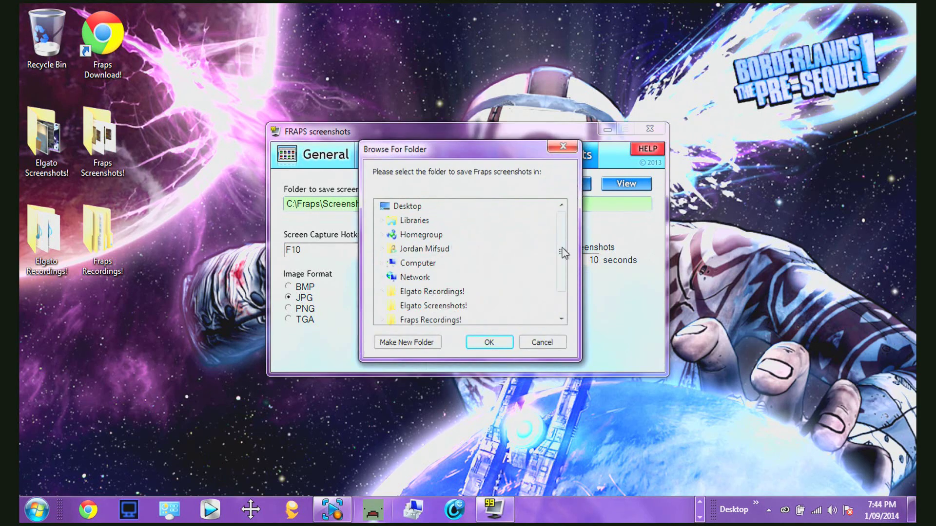
pyautogui.moveTo(564, 251); pyautogui.dragTo(567, 275)
pyautogui.click(434, 306)
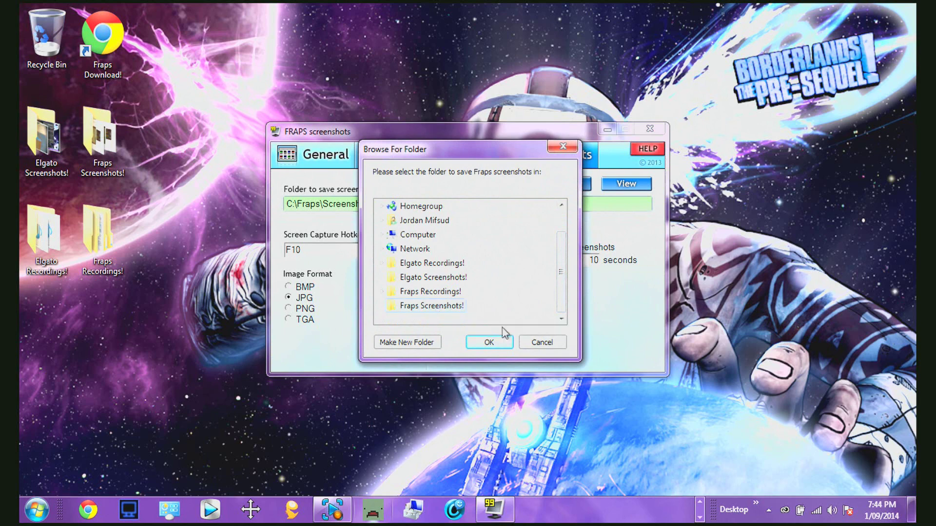
pyautogui.click(489, 343)
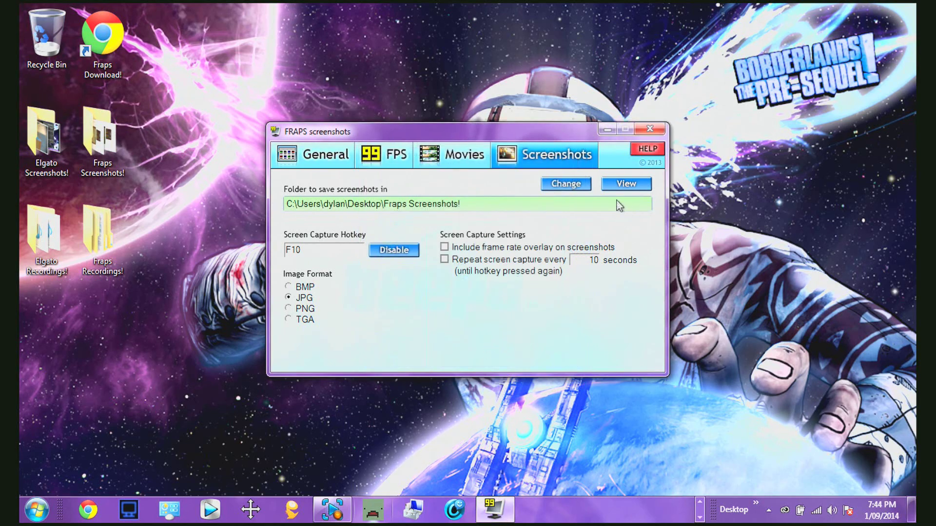